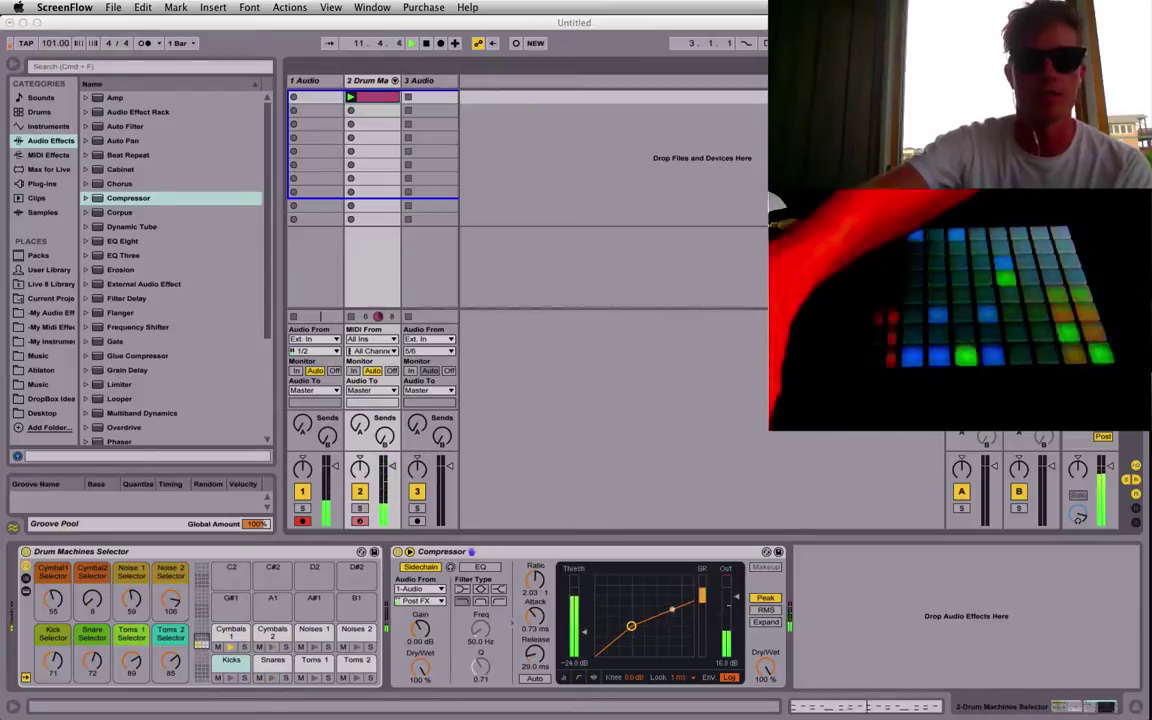
- Stop playback and duplicate the drum clip into the second slot of the Drum Machines track
left_click(470, 122)
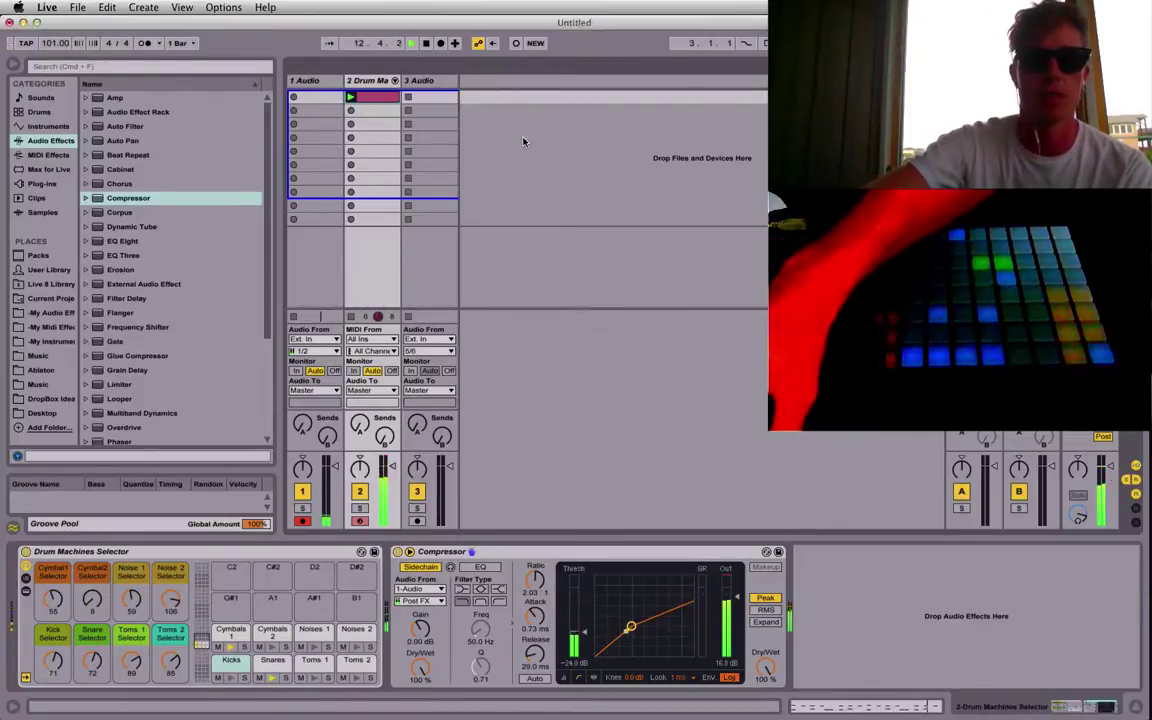
key("space")
left_click(378, 96)
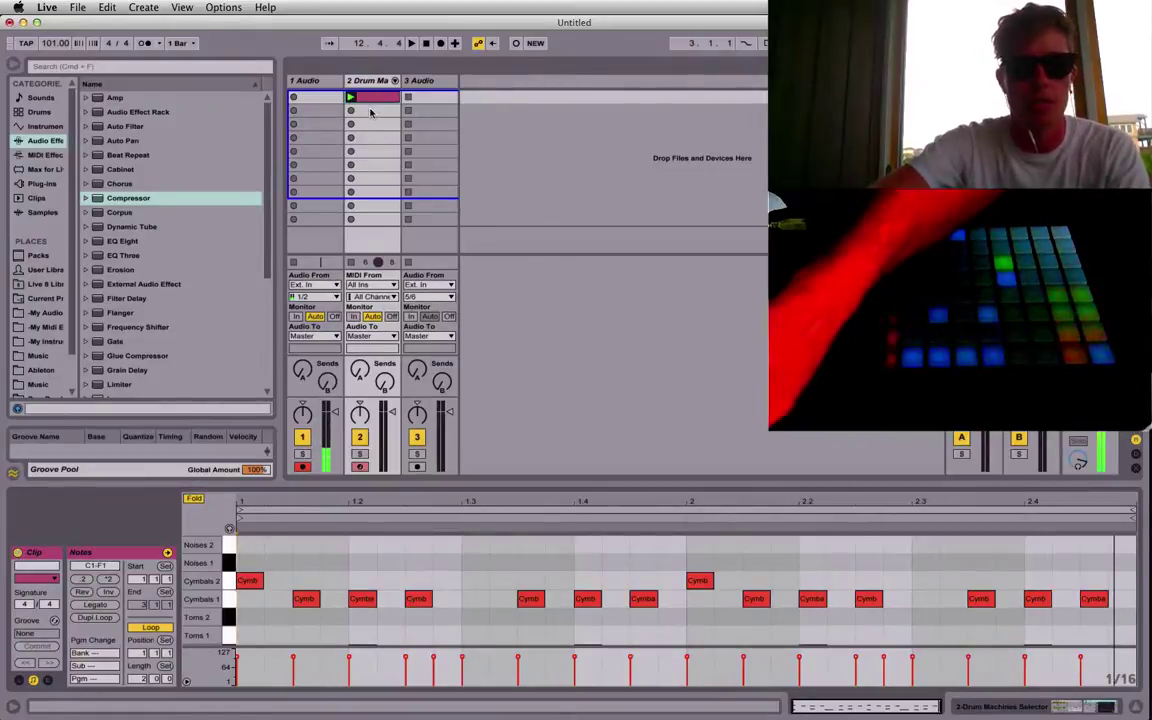
key("super+d")
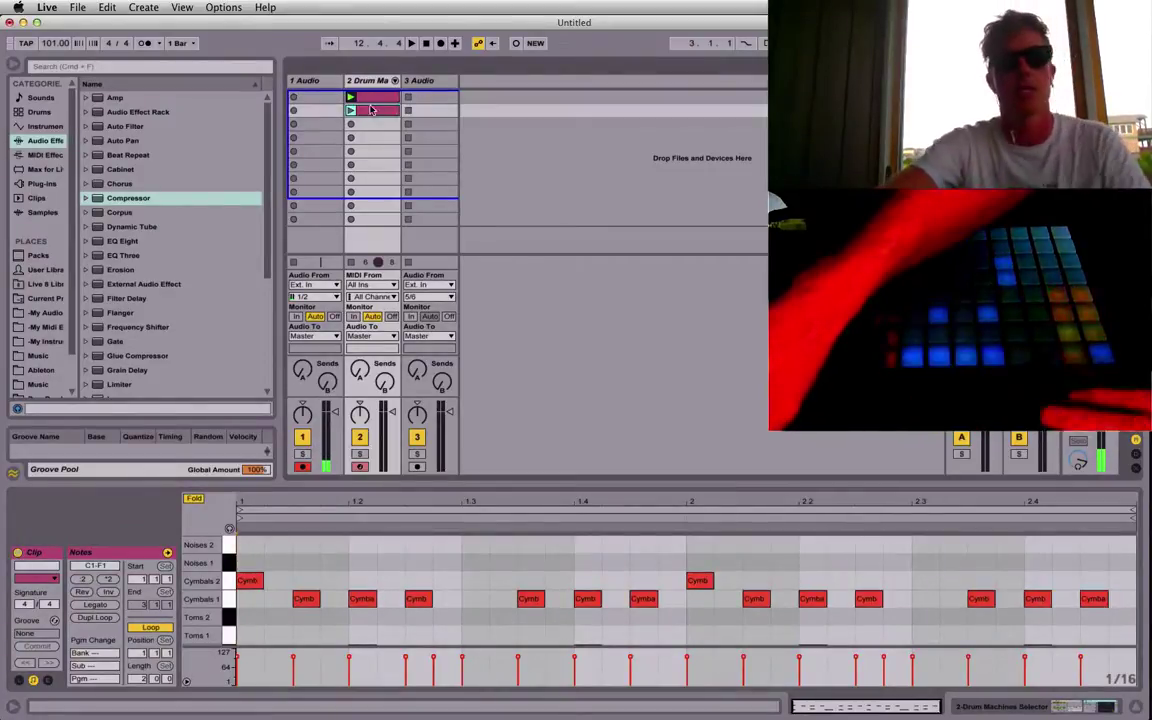
left_click(370, 100)
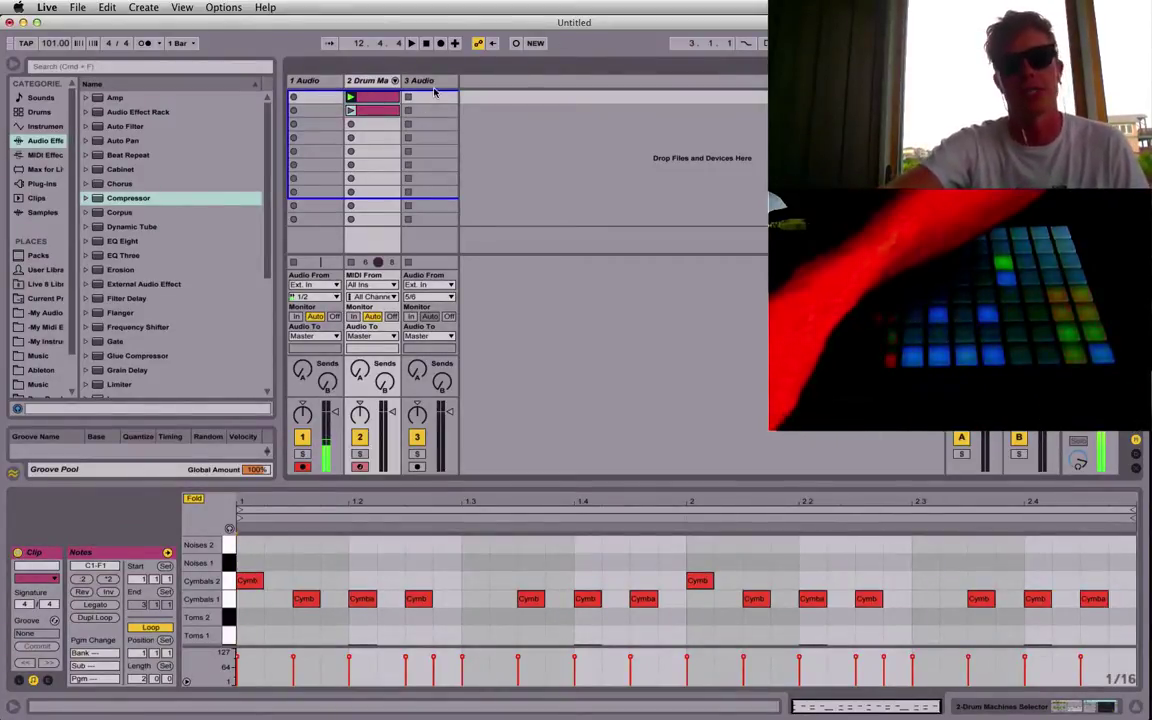
- Load 04 Walk This Way.mp3 from Aerosmith's Toys In The Attic folder into the first slot of the 3 Audio track
left_click(40, 355)
scroll(157, 263, "down", 2)
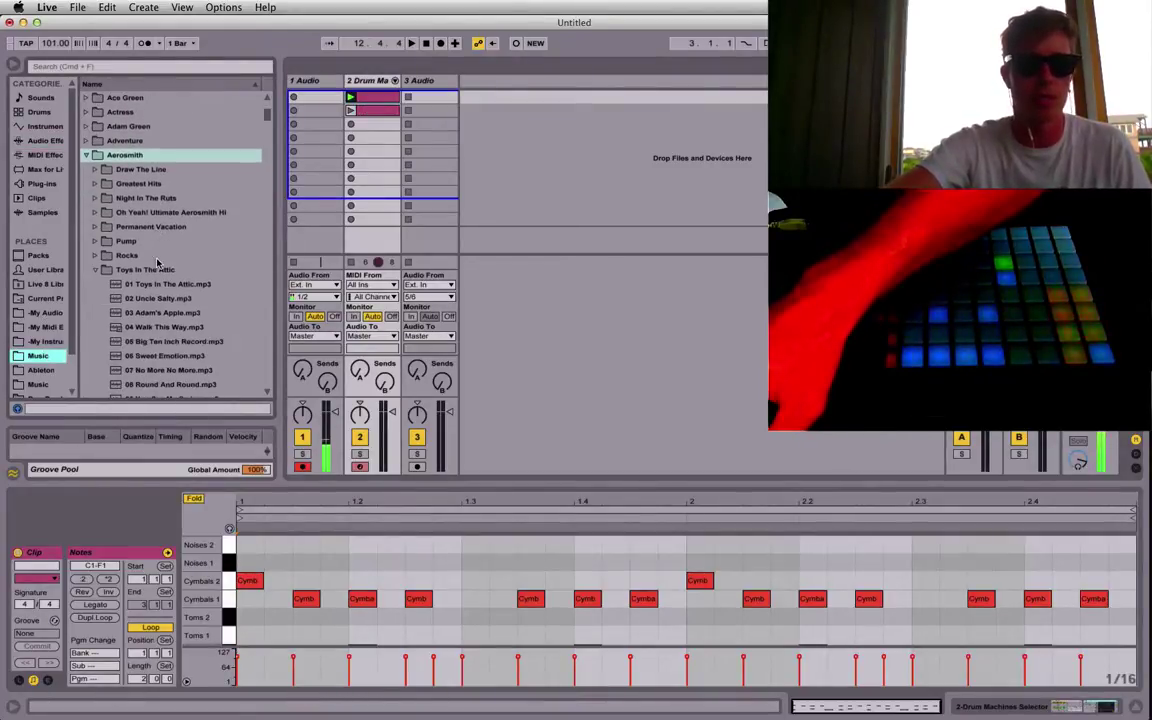
left_click_drag(141, 330, 455, 97)
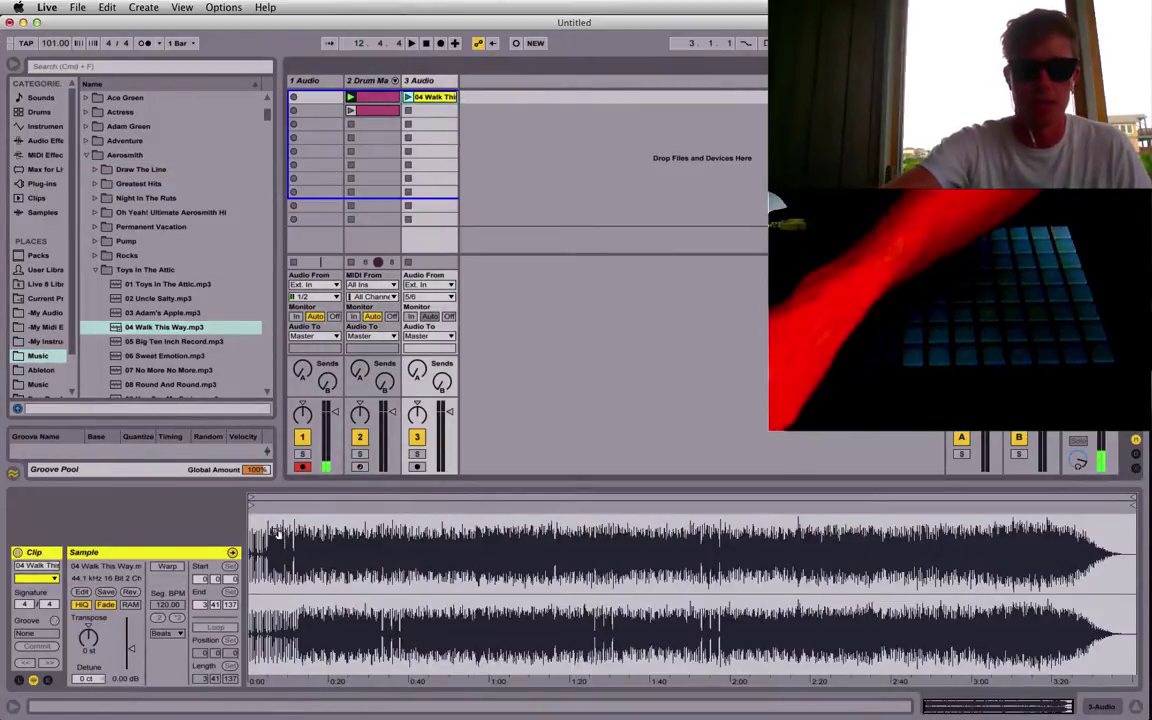
- Enable warping and looping on the Walk This Way clip and shorten its loop to two bars
left_click(168, 567)
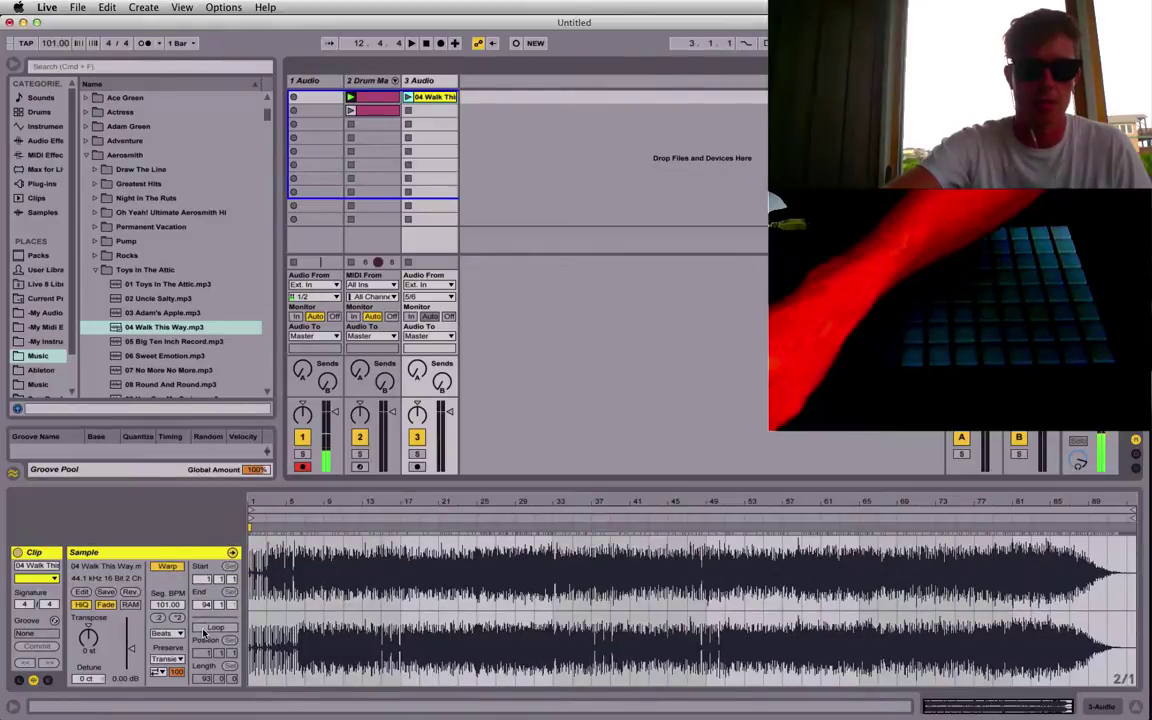
left_click(205, 629)
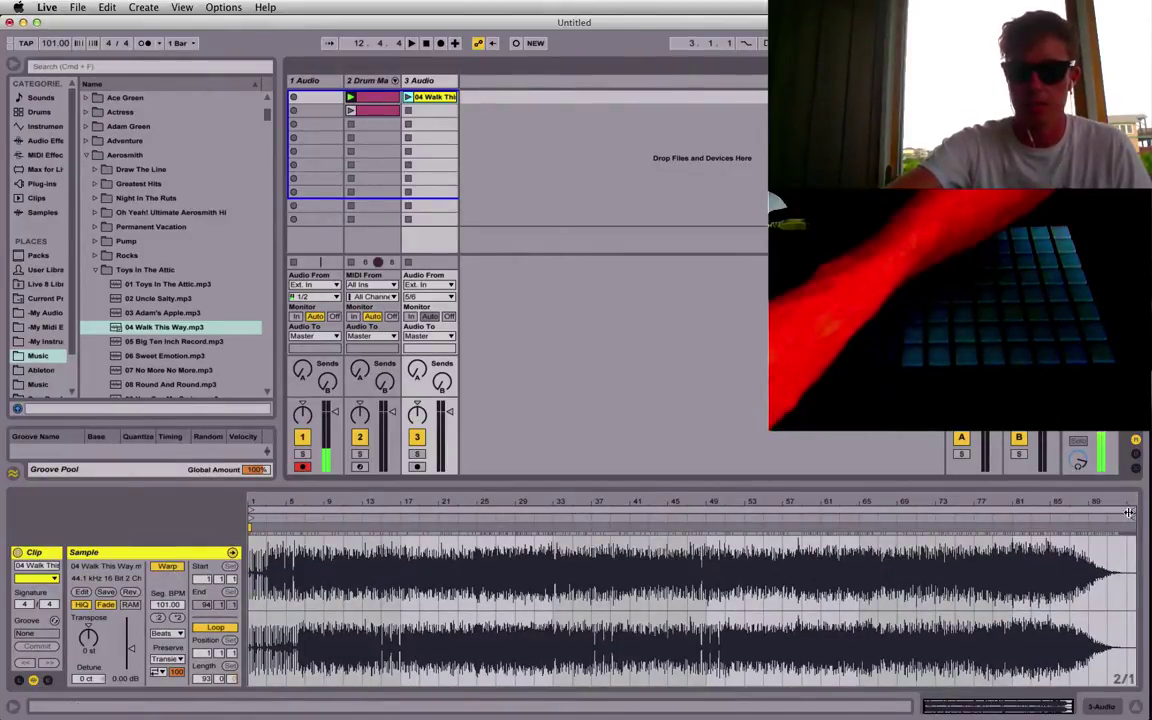
mouse_move(1132, 512)
left_mouse_down()
mouse_move(258, 490)
mouse_move(334, 606)
left_mouse_up()
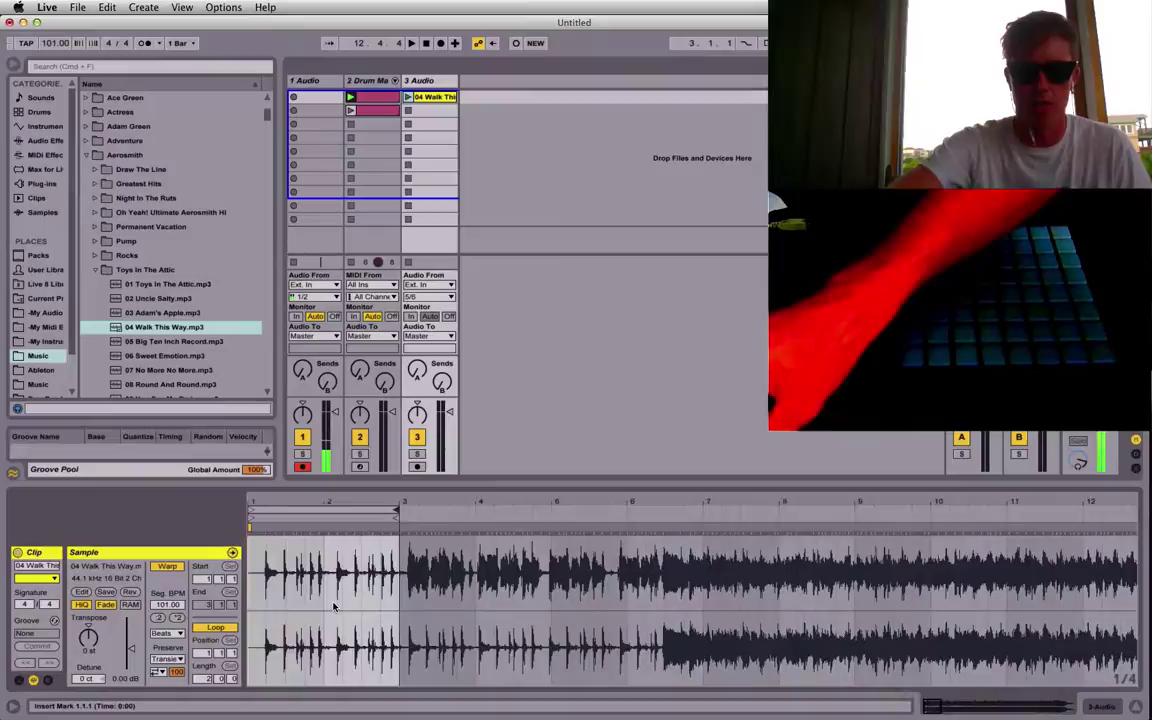
- Set 1.1.1 at the song's first drum hit and launch the clip to hear the loop
right_click(264, 528)
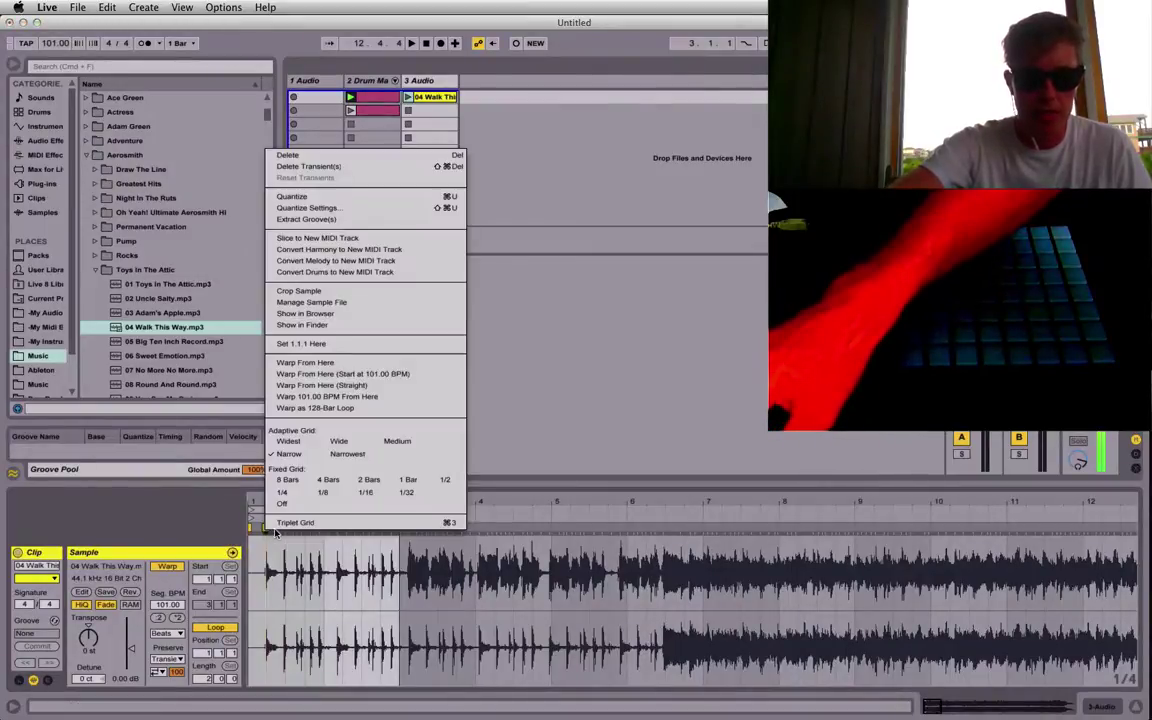
left_click(300, 343)
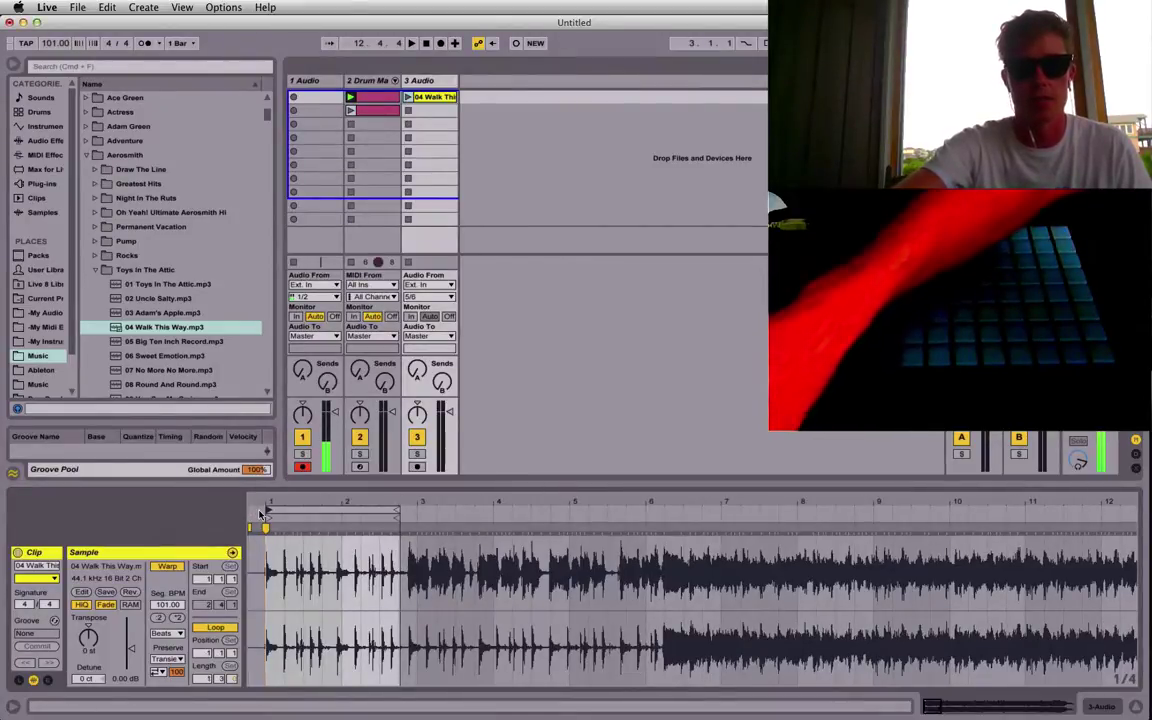
left_click(345, 97)
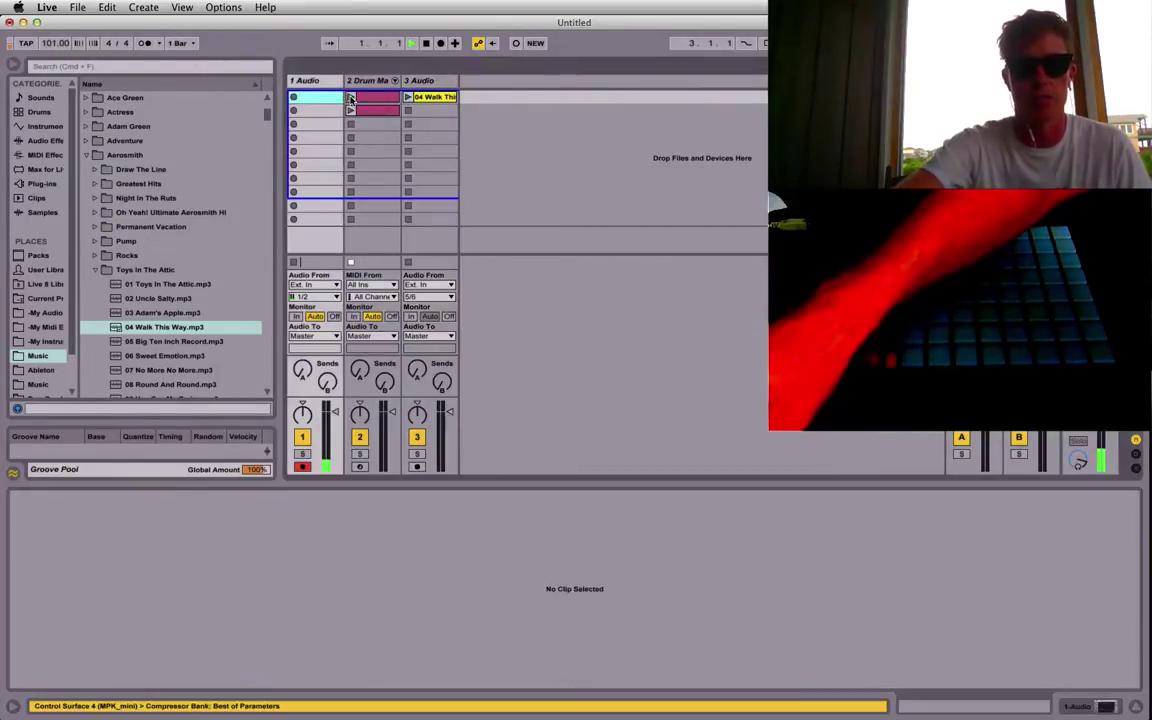
left_click(434, 100)
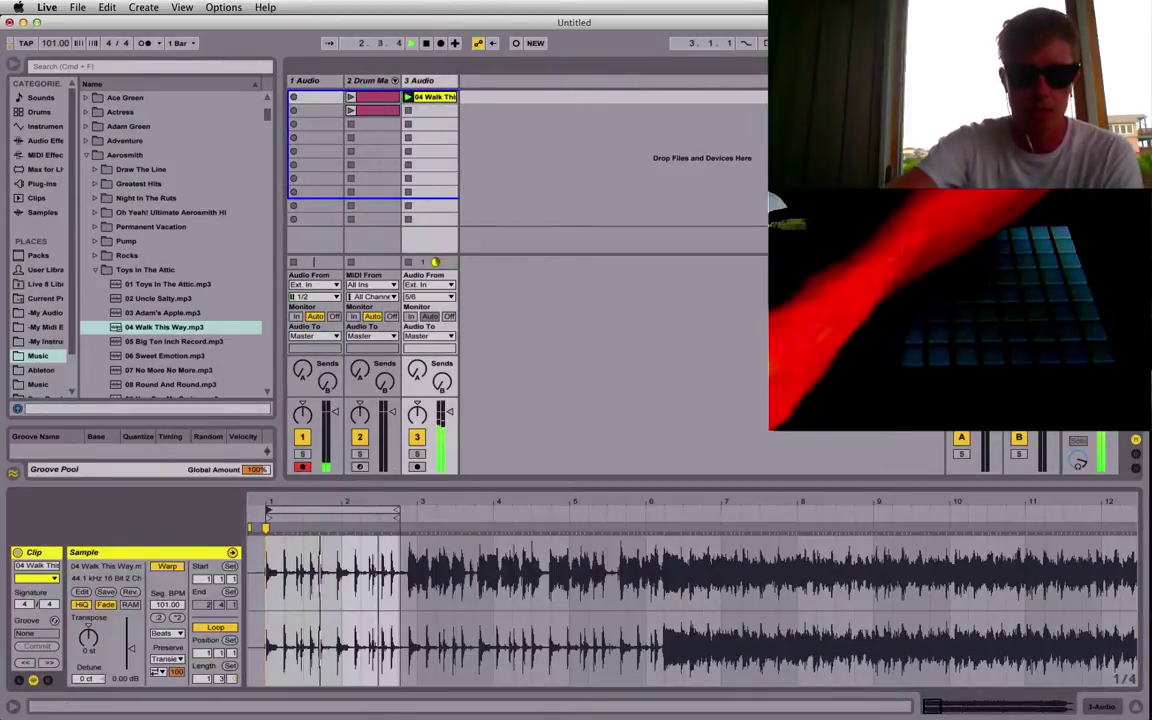
- Warp the downbeat of the song's second bar onto beat 2 of the clip's bar ruler
left_click_drag(378, 493, 365, 560)
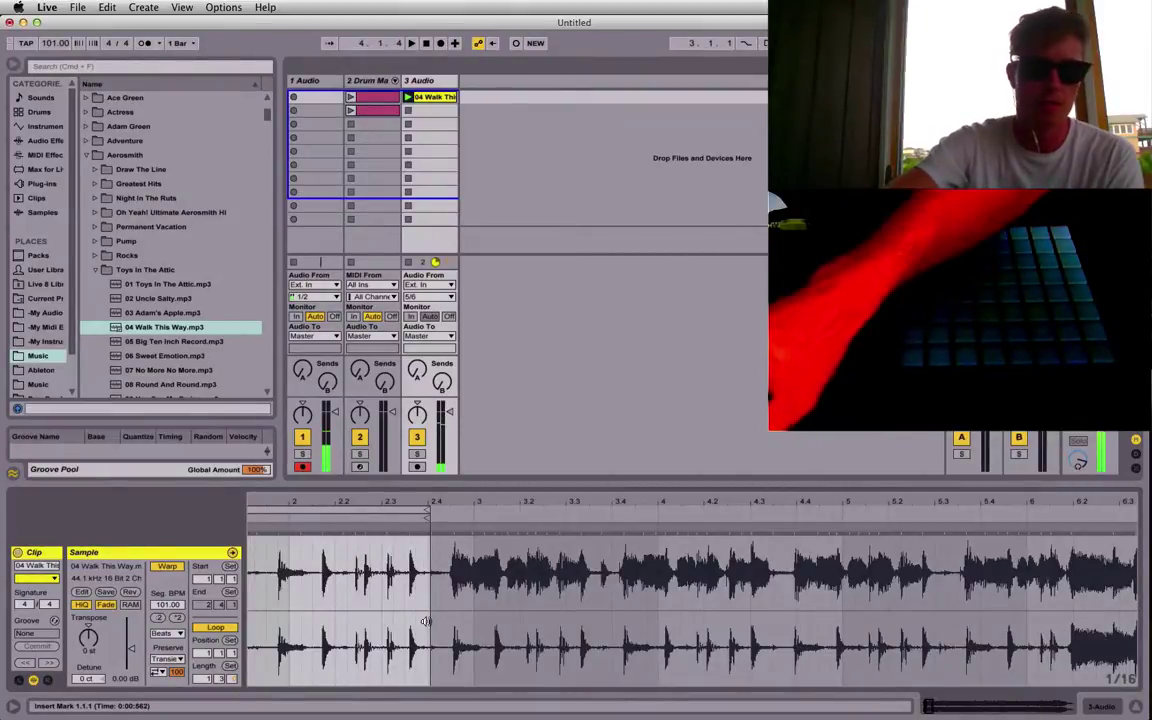
scroll(425, 621, "left", 5)
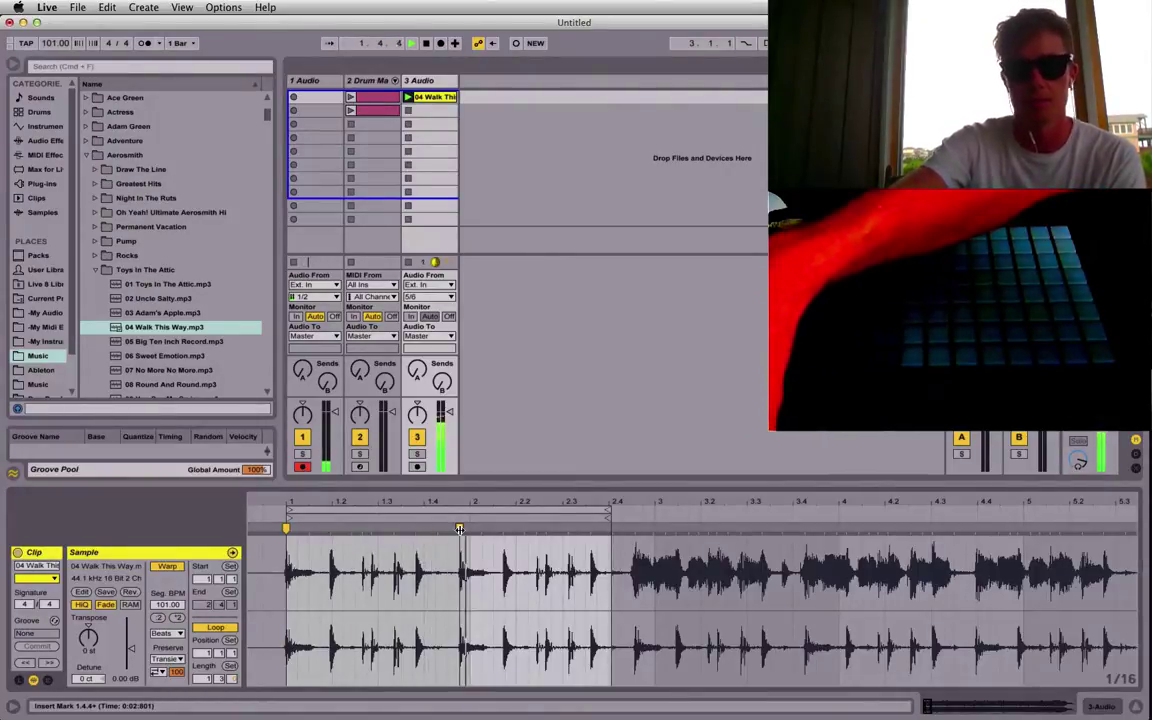
left_click_drag(460, 528, 470, 528)
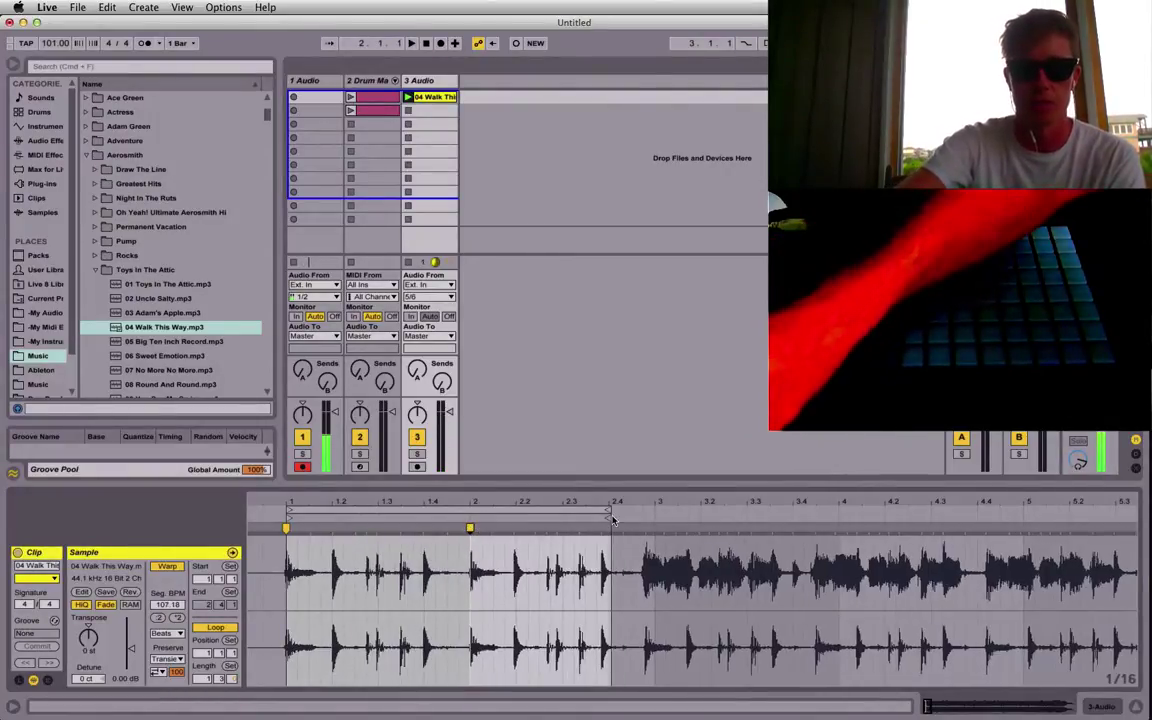
- Shorten the Walk This Way loop to one bar and play it back to check the timing
left_click_drag(607, 508, 470, 504)
key("space")
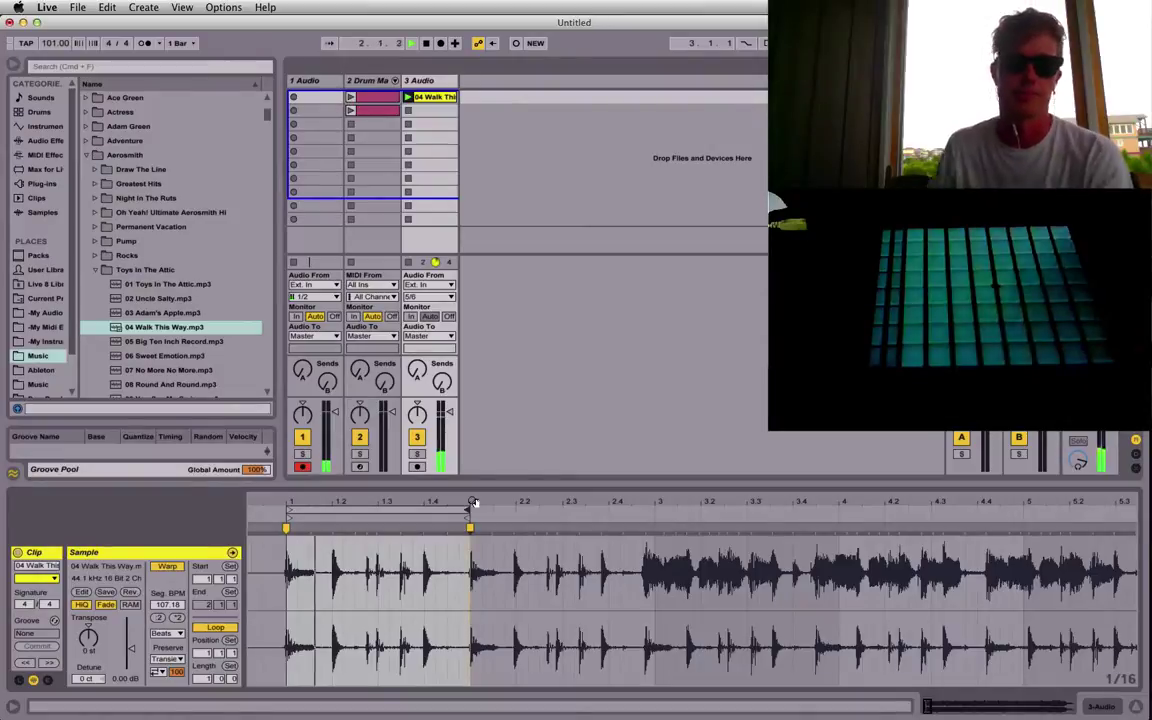
key("space")
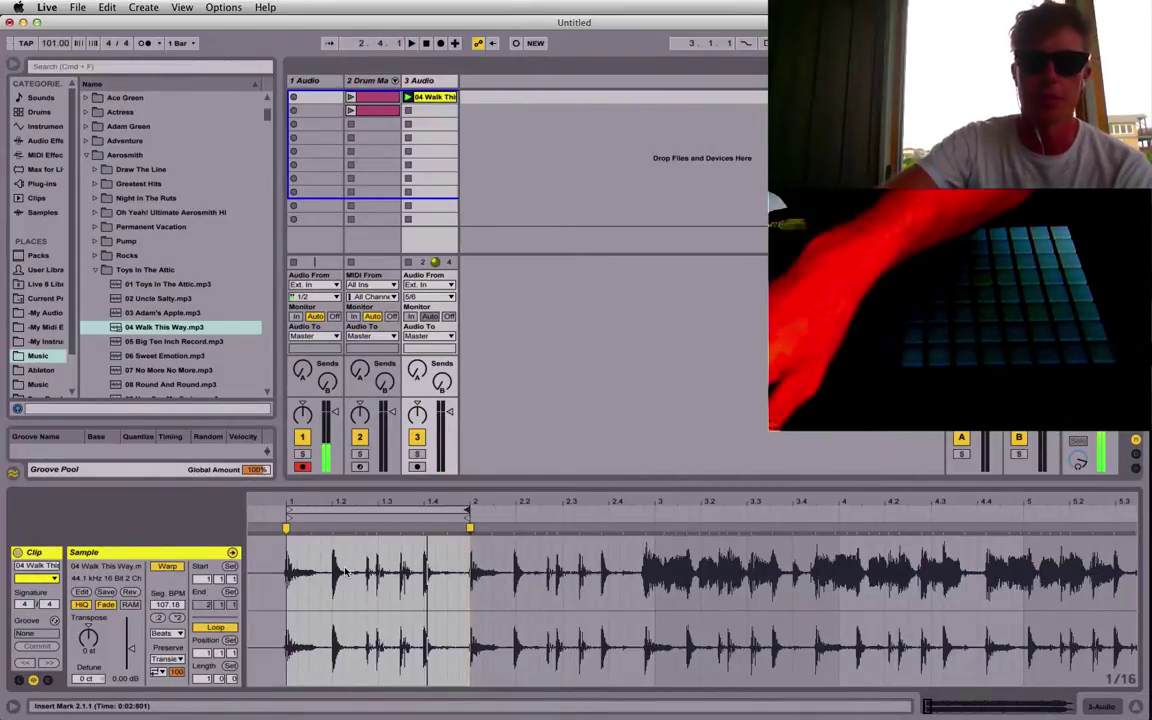
- Extract the groove from the Walk This Way clip and locate it in the Groove Pool
right_click(345, 572)
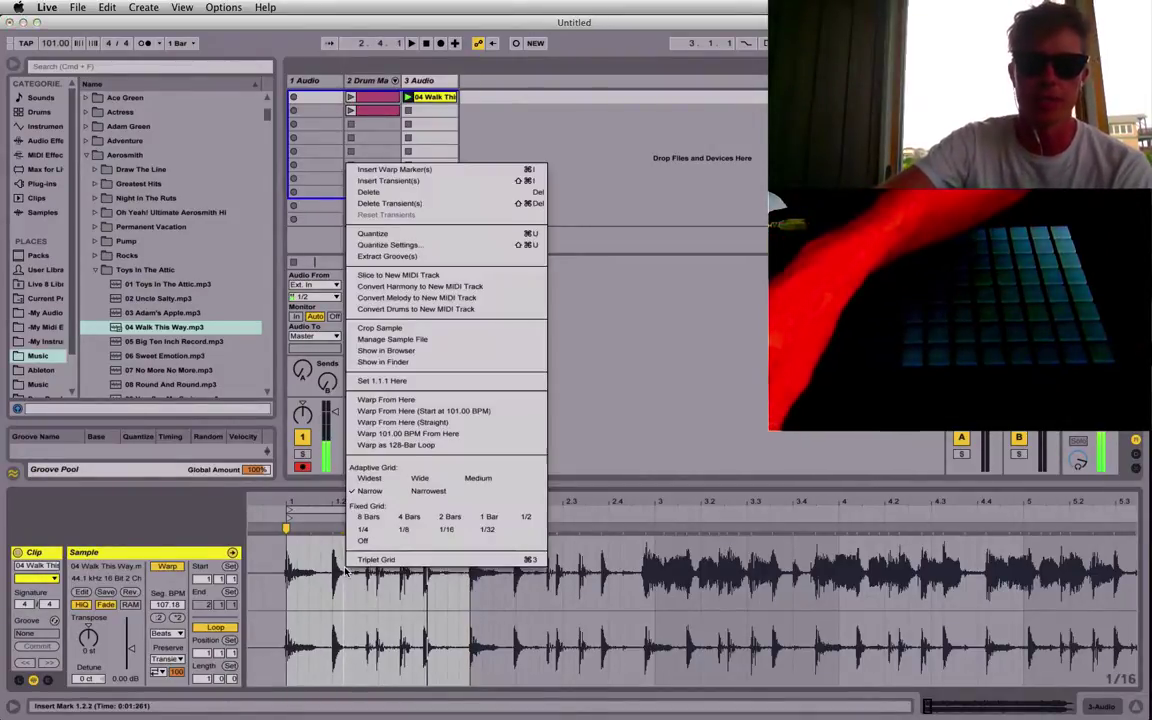
left_click(444, 258)
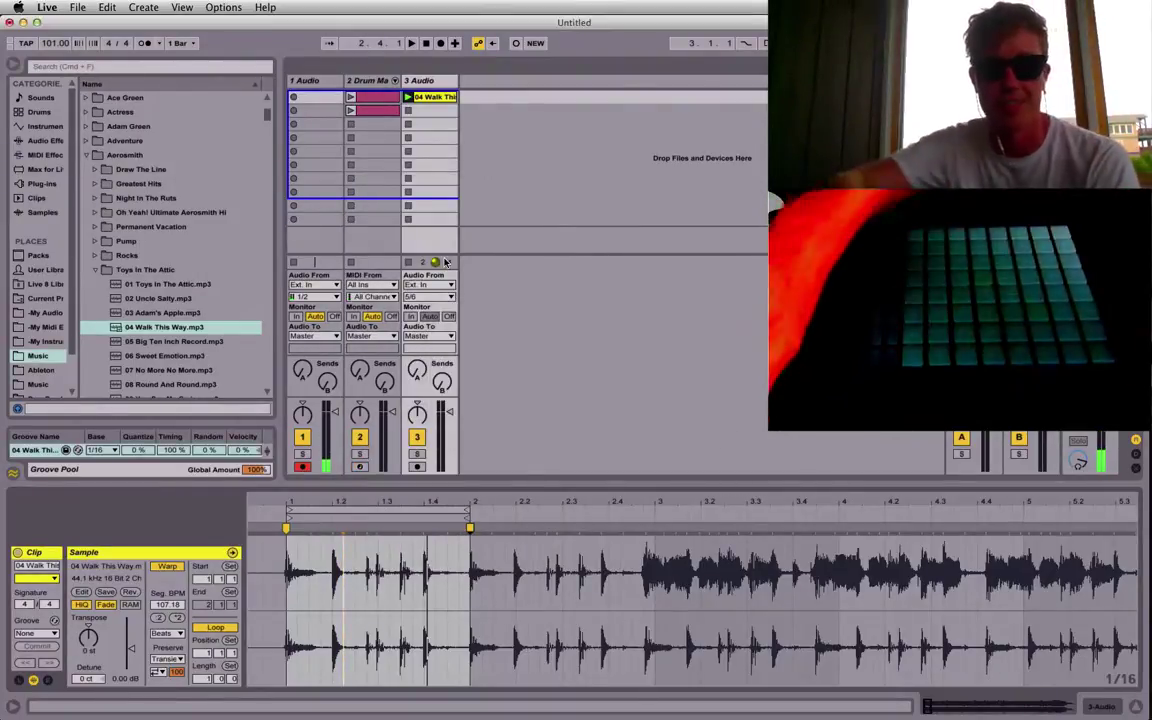
left_click(43, 456)
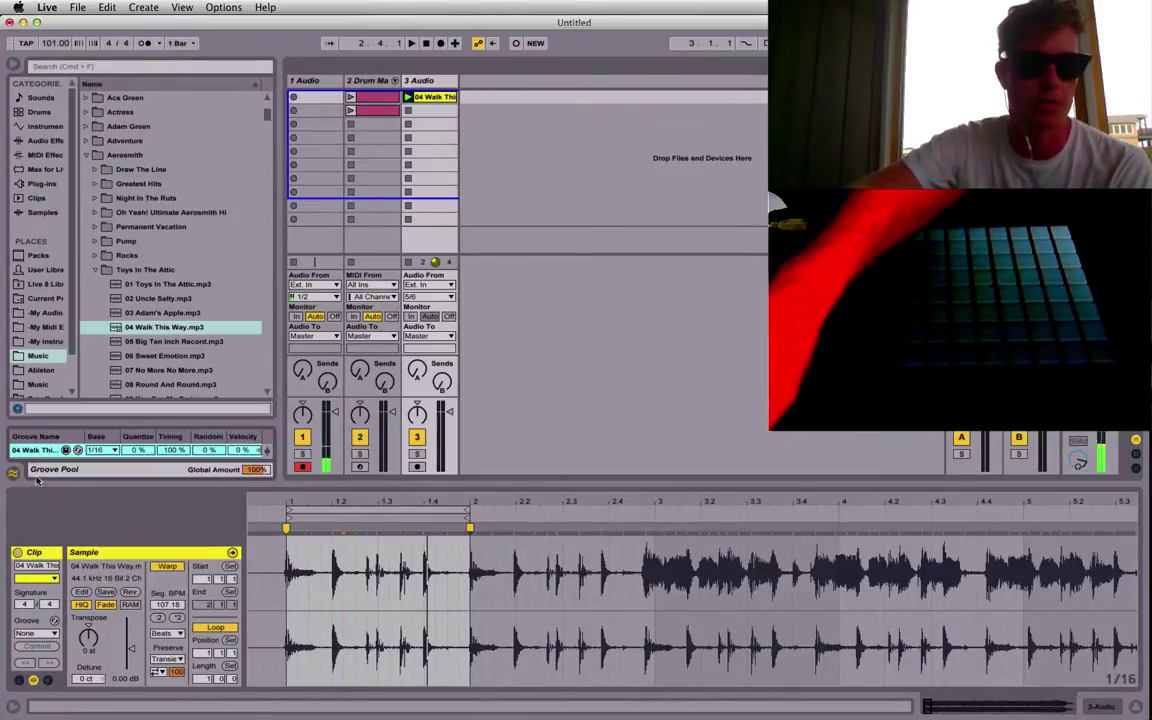
left_click(14, 474)
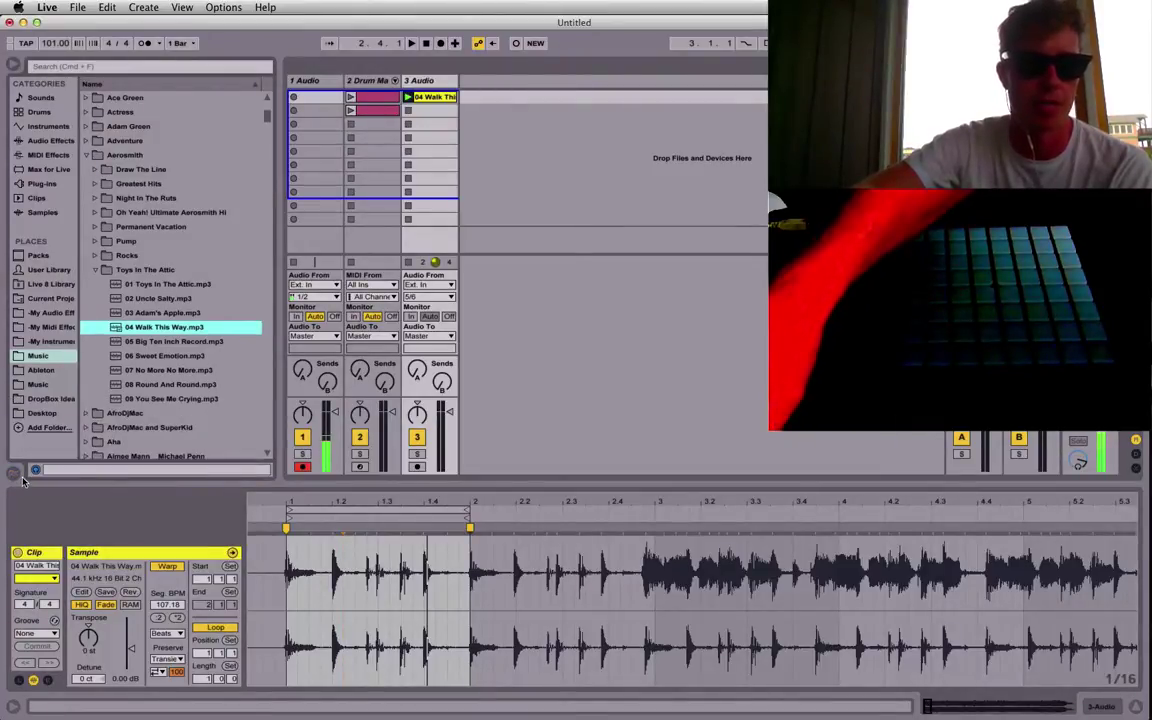
left_click(12, 473)
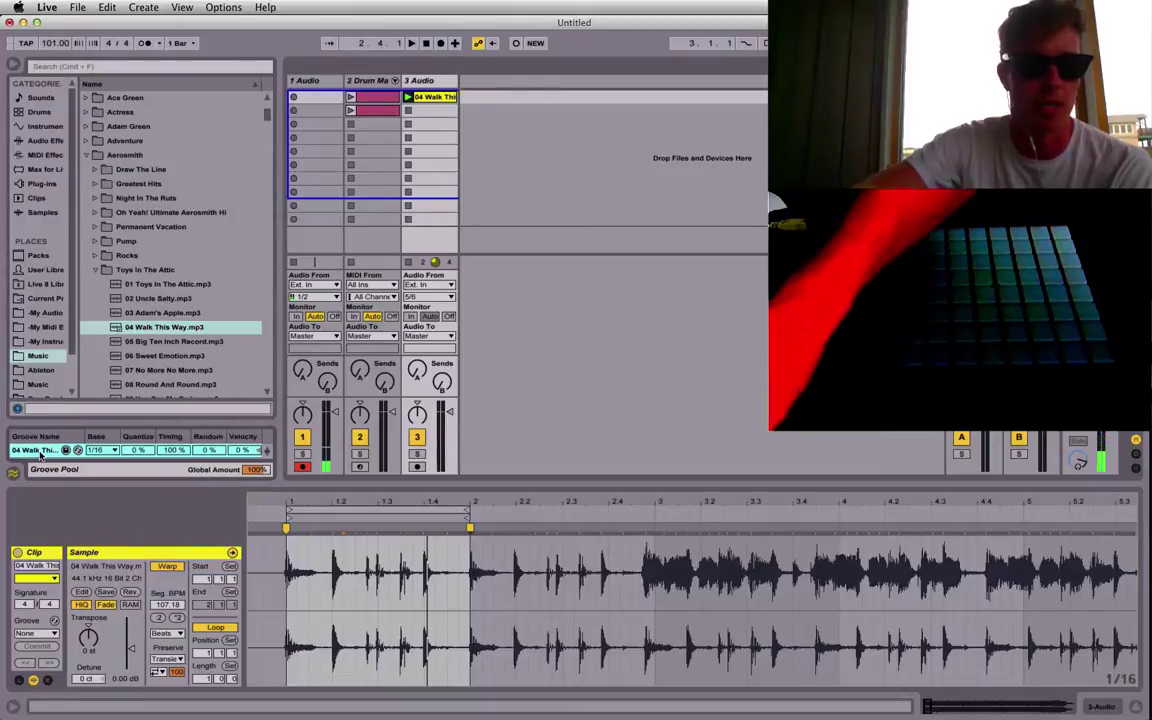
- Apply the 04 Walk This Way groove to the duplicated drum clip and launch that clip
left_click(362, 86)
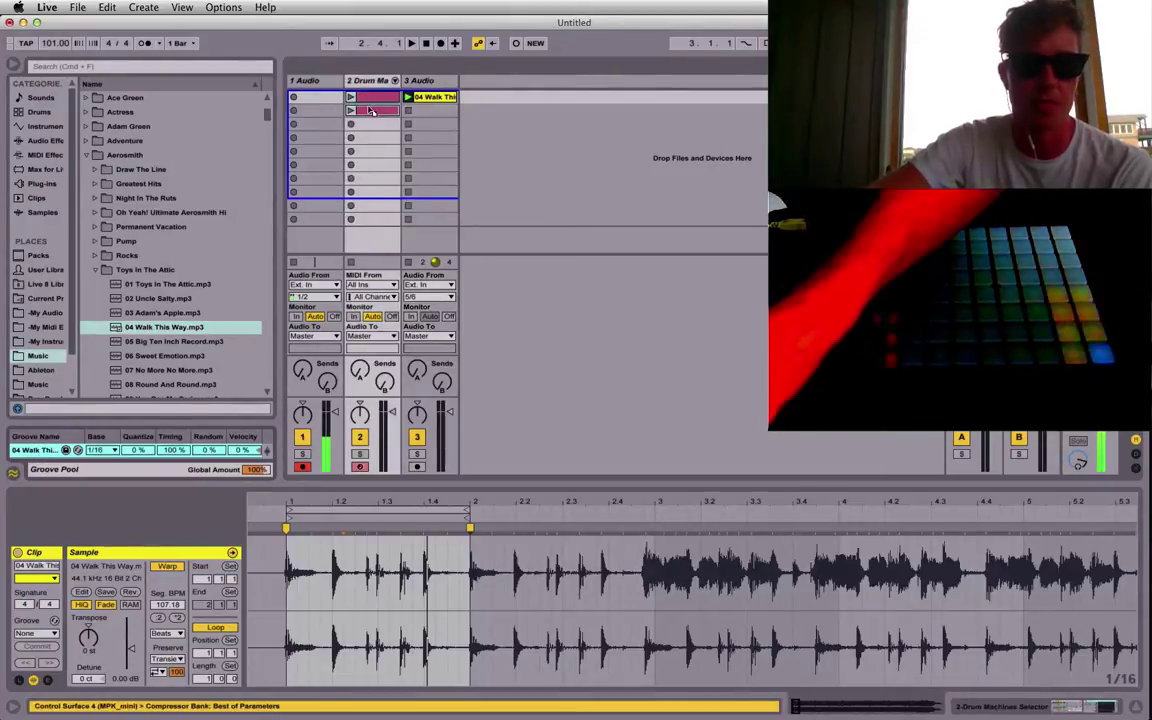
left_click(369, 112)
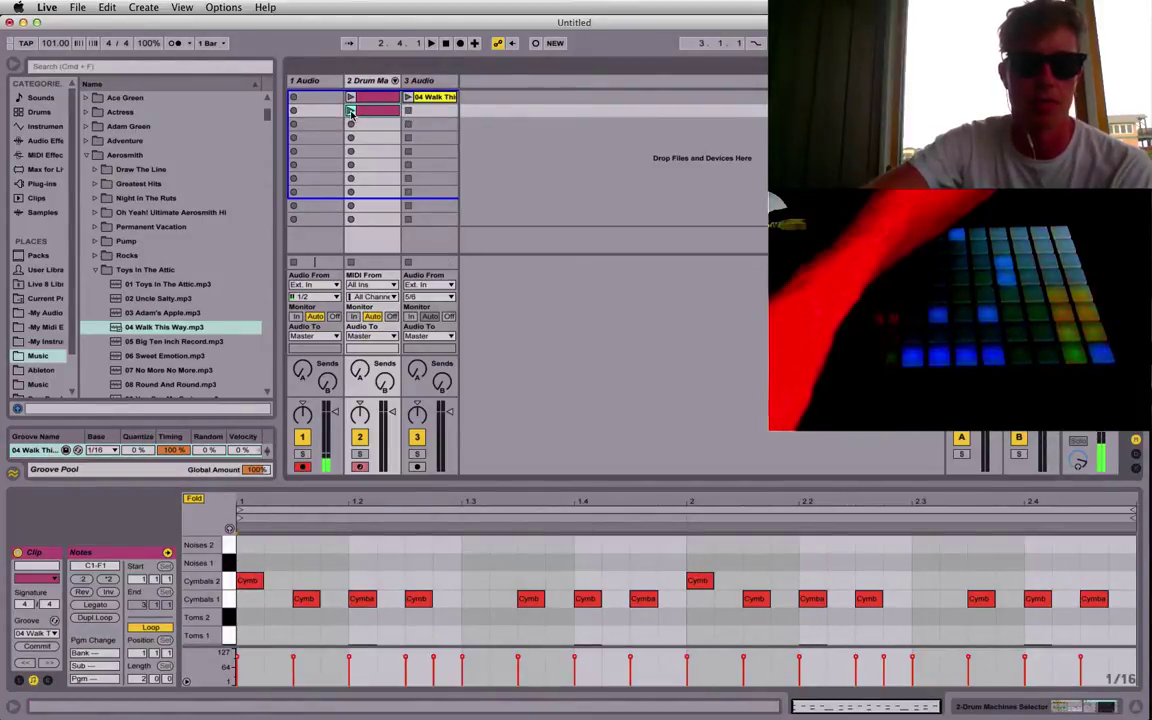
left_click(350, 111)
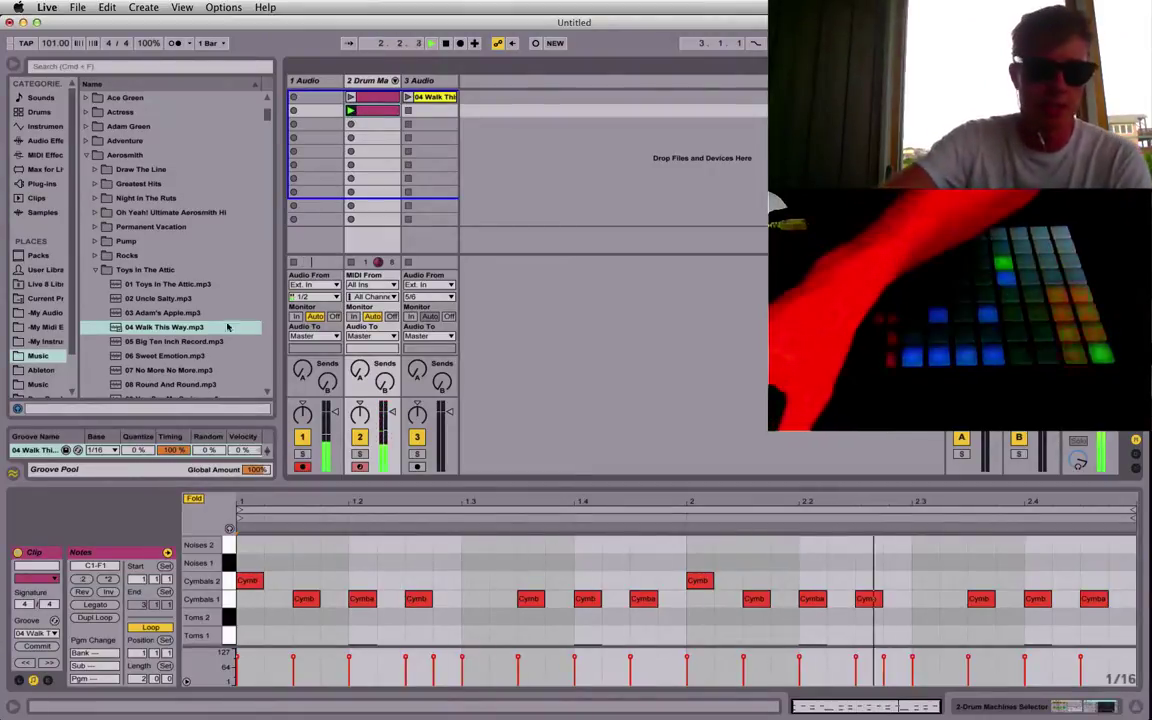
left_click(38, 633)
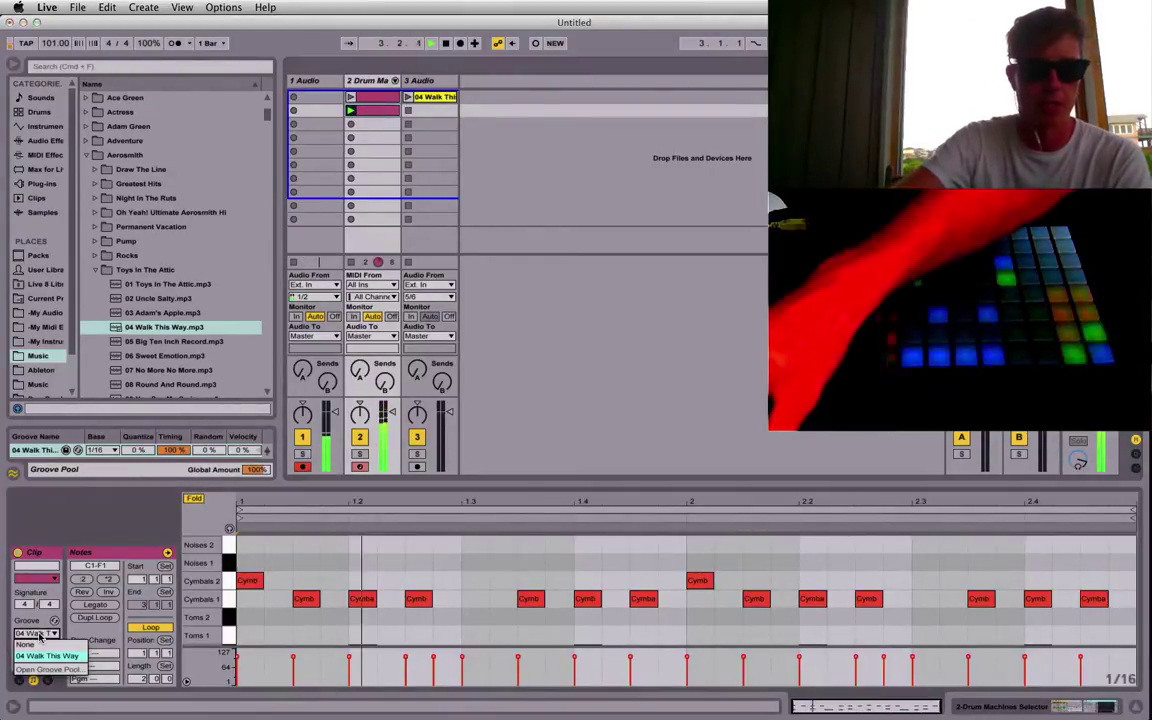
left_click(53, 657)
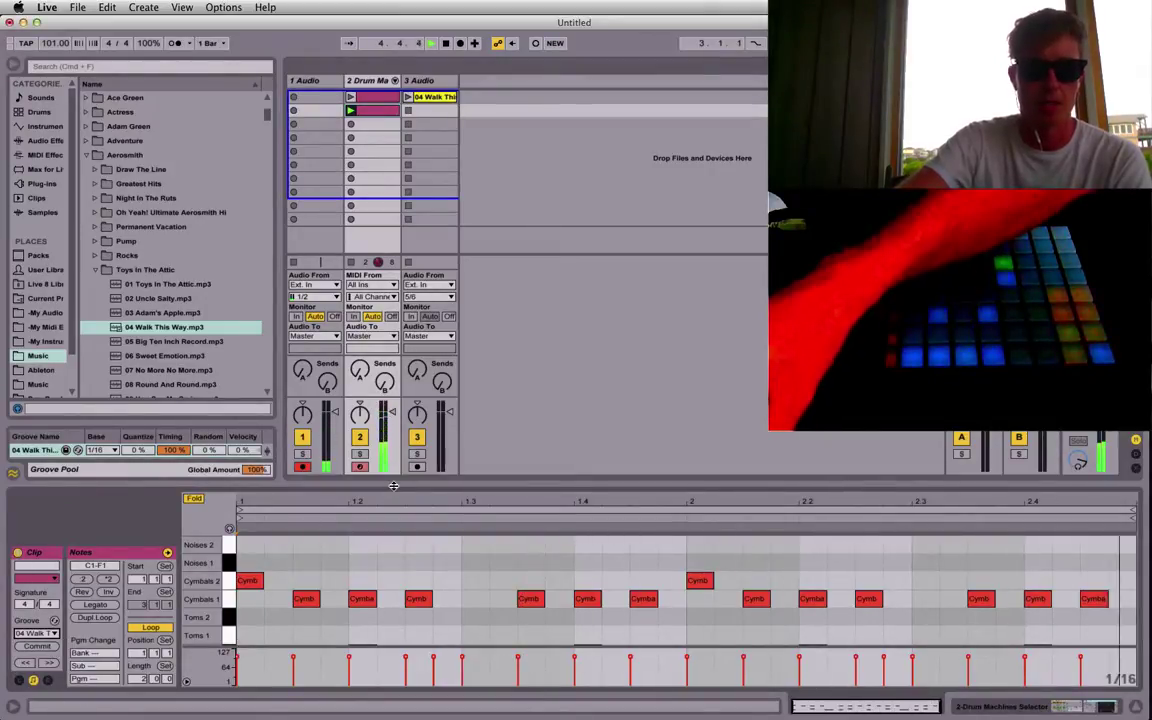
- Commit the groove to the duplicated drum clip's notes and launch the original drum clip for comparison
left_click_drag(391, 496, 424, 389)
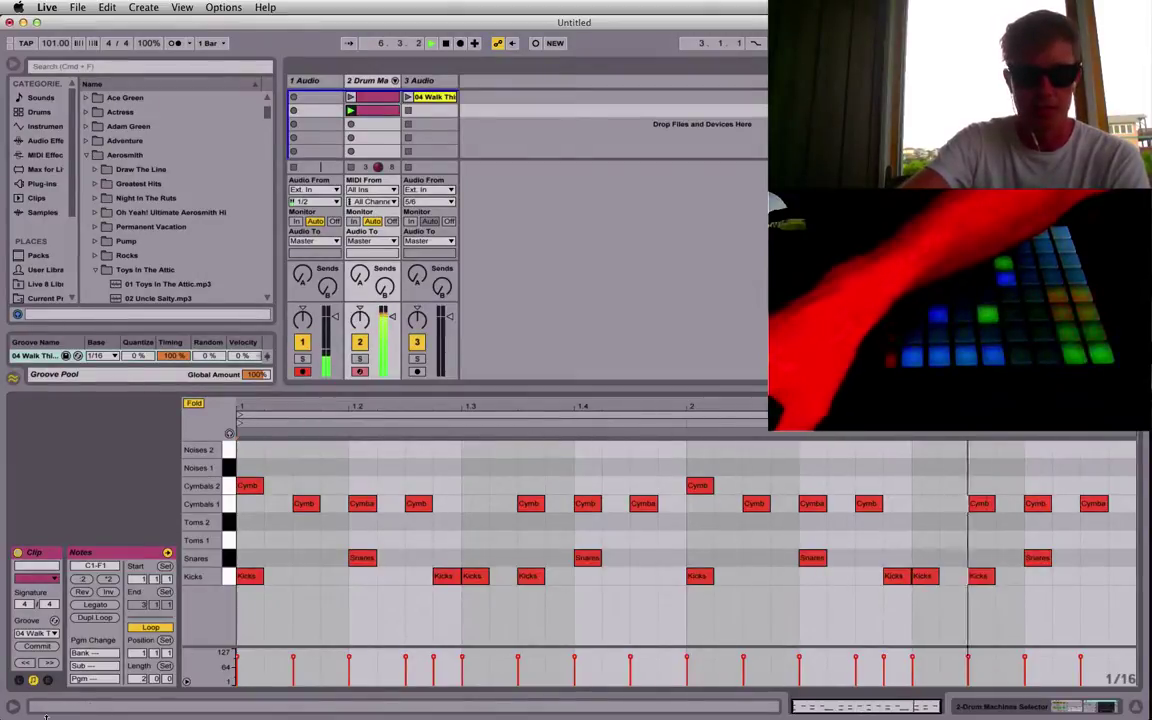
left_click(37, 647)
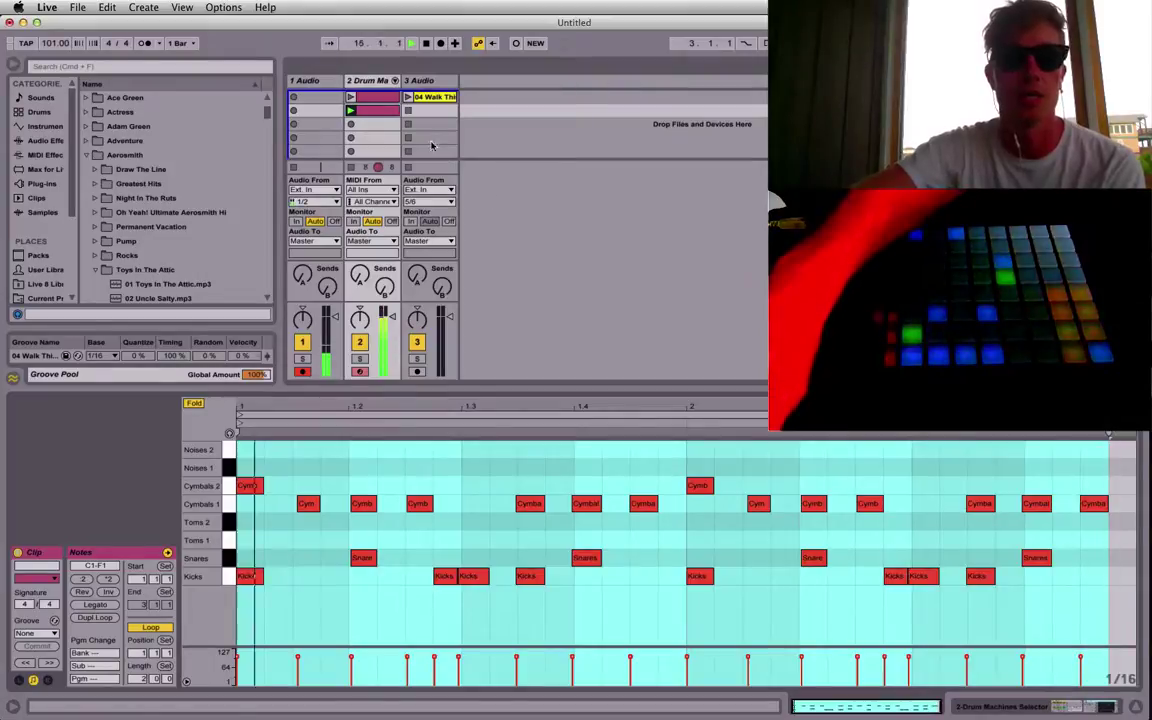
left_click(351, 96)
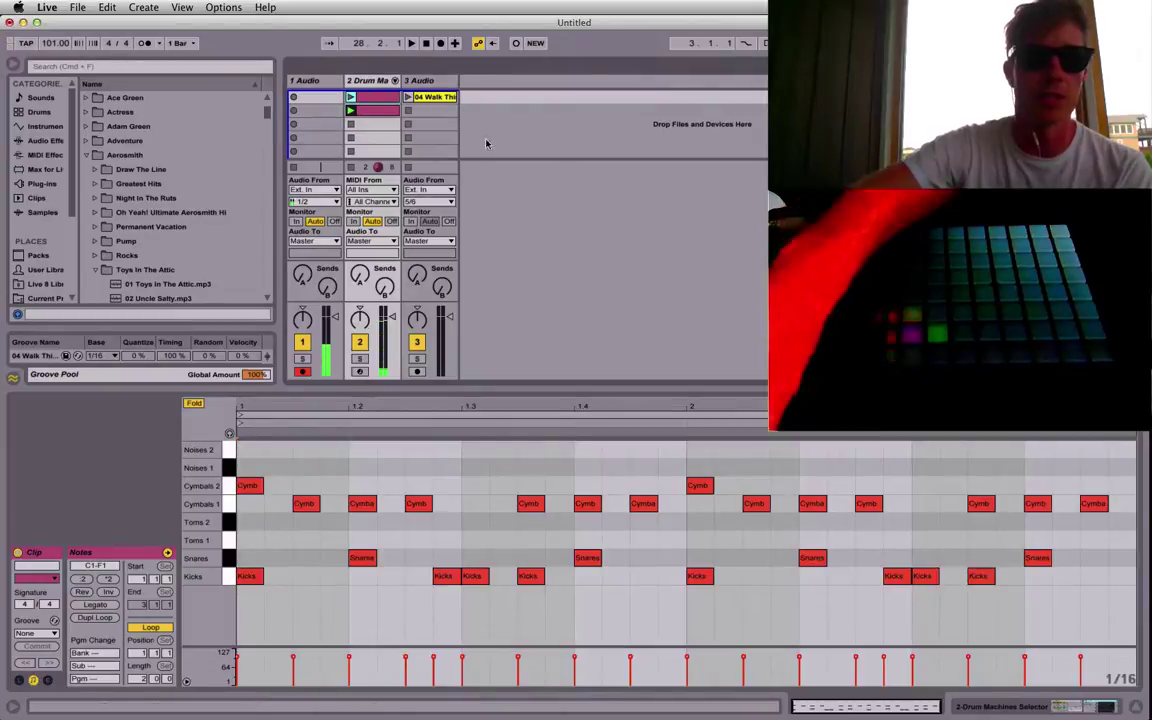
- Create a MIDI track after 3 Audio and place the 04 Walk This Way groove in its second slot as a clip
left_click(38, 360)
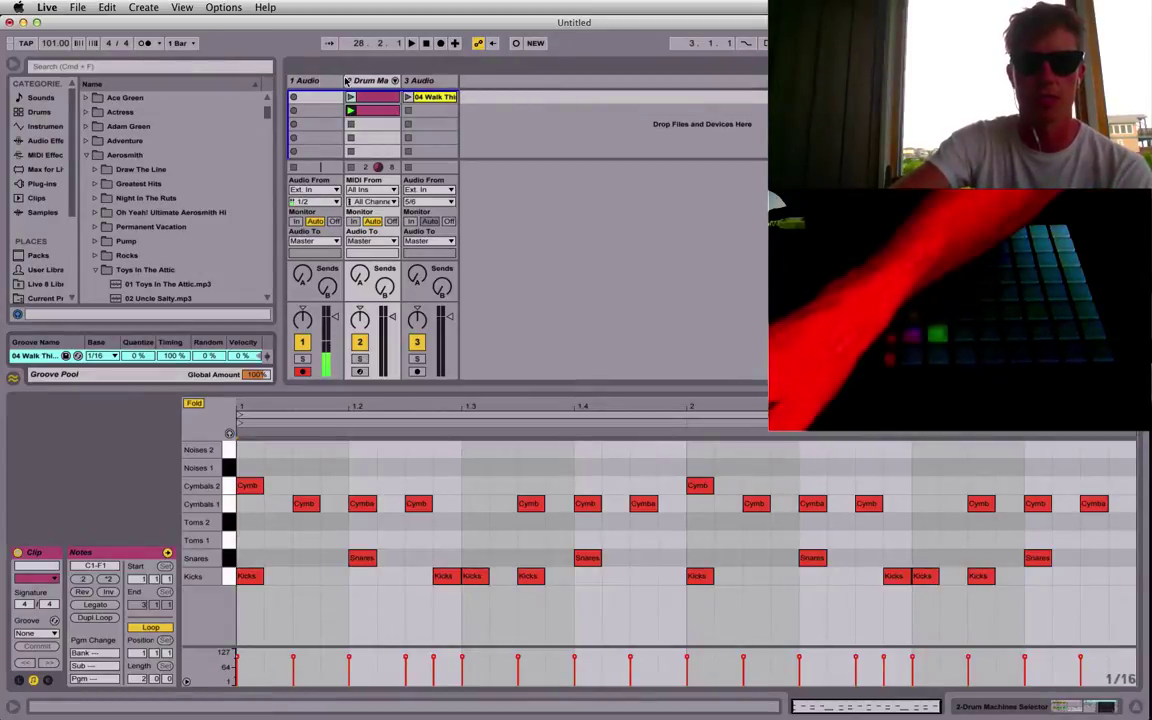
left_click(447, 84)
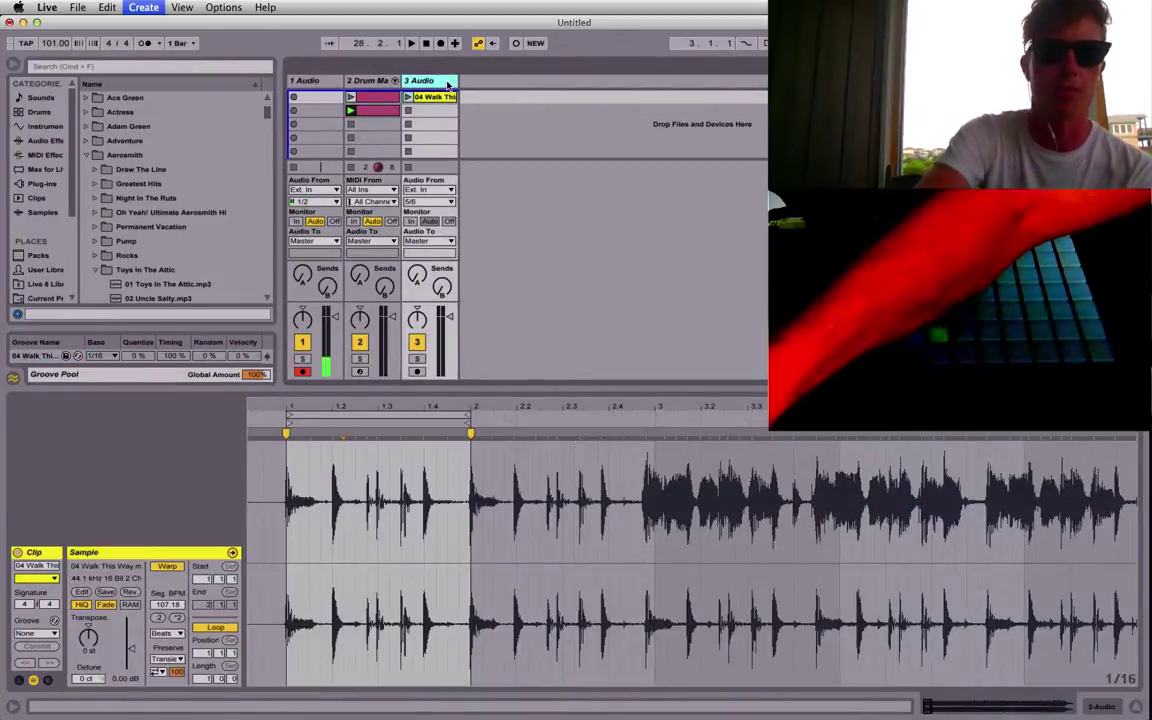
key("super+shift+t")
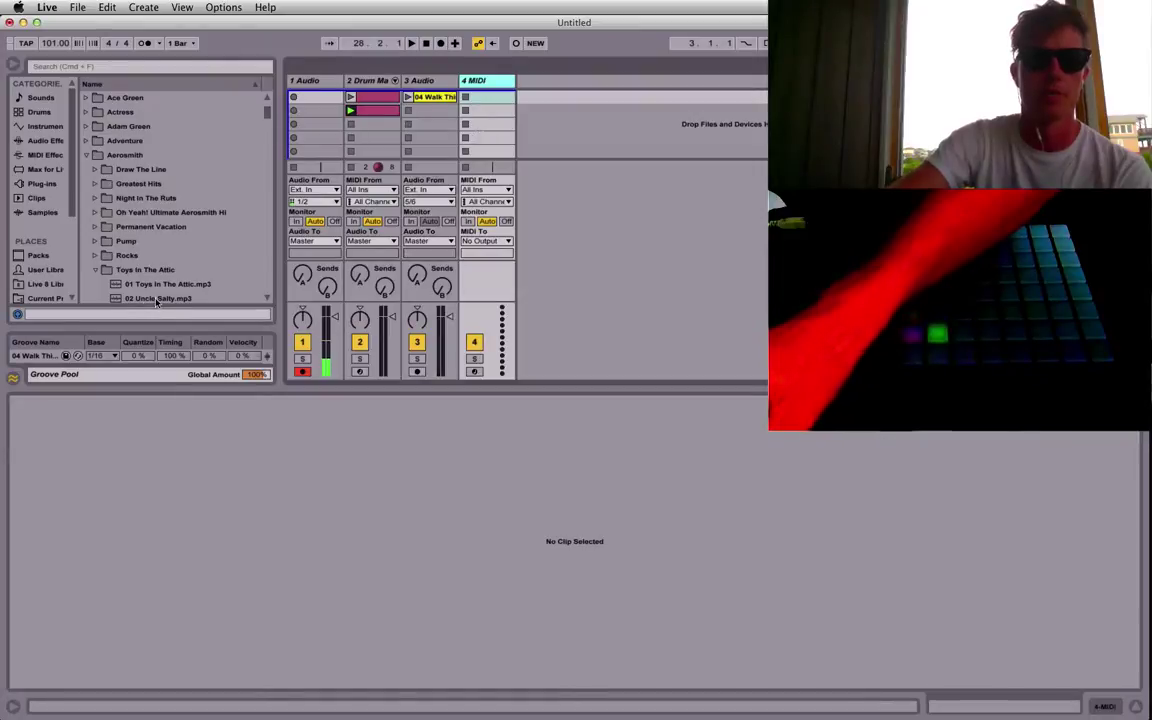
left_click_drag(53, 361, 488, 115)
left_click(457, 494)
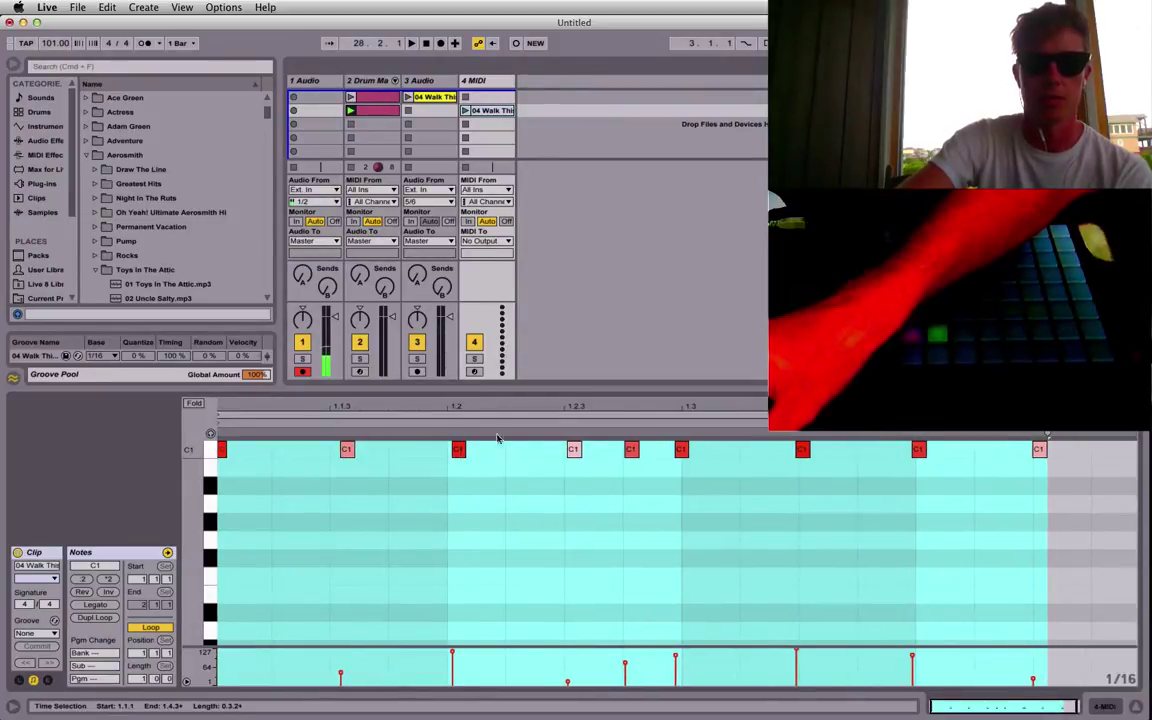
- Examine the timing and velocities of the C1 notes in the new groove MIDI clip
left_click_drag(491, 390, 487, 174)
scroll(475, 360, "up", 6)
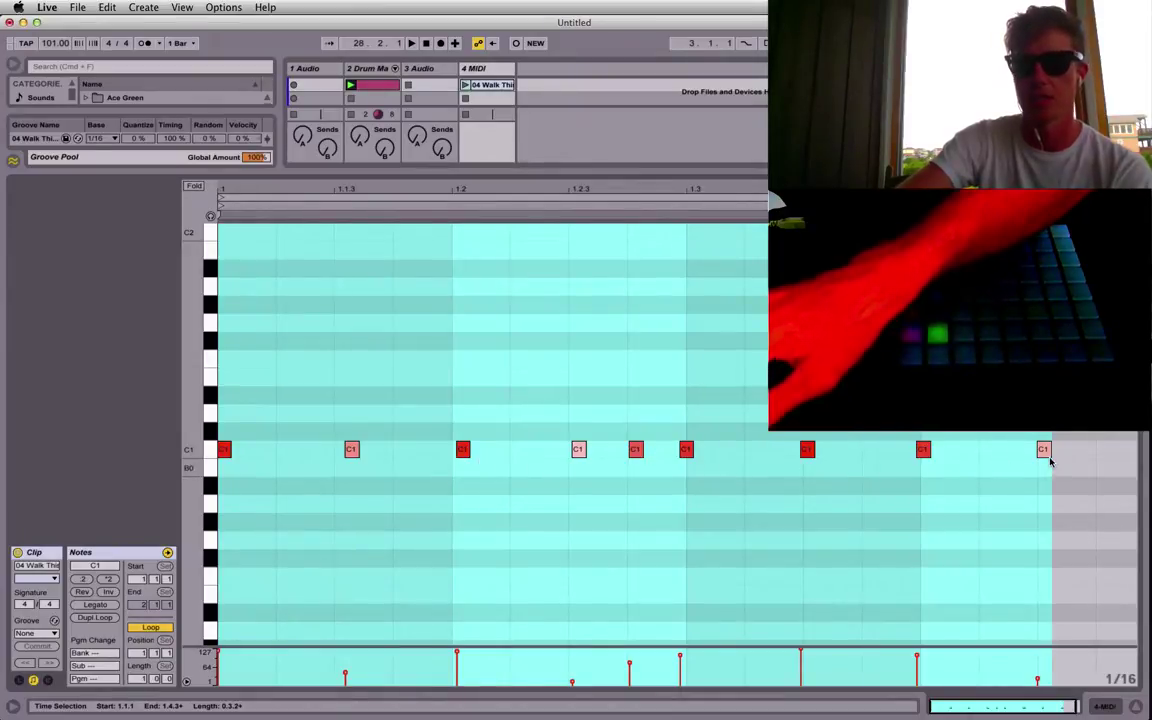
left_click(1080, 440)
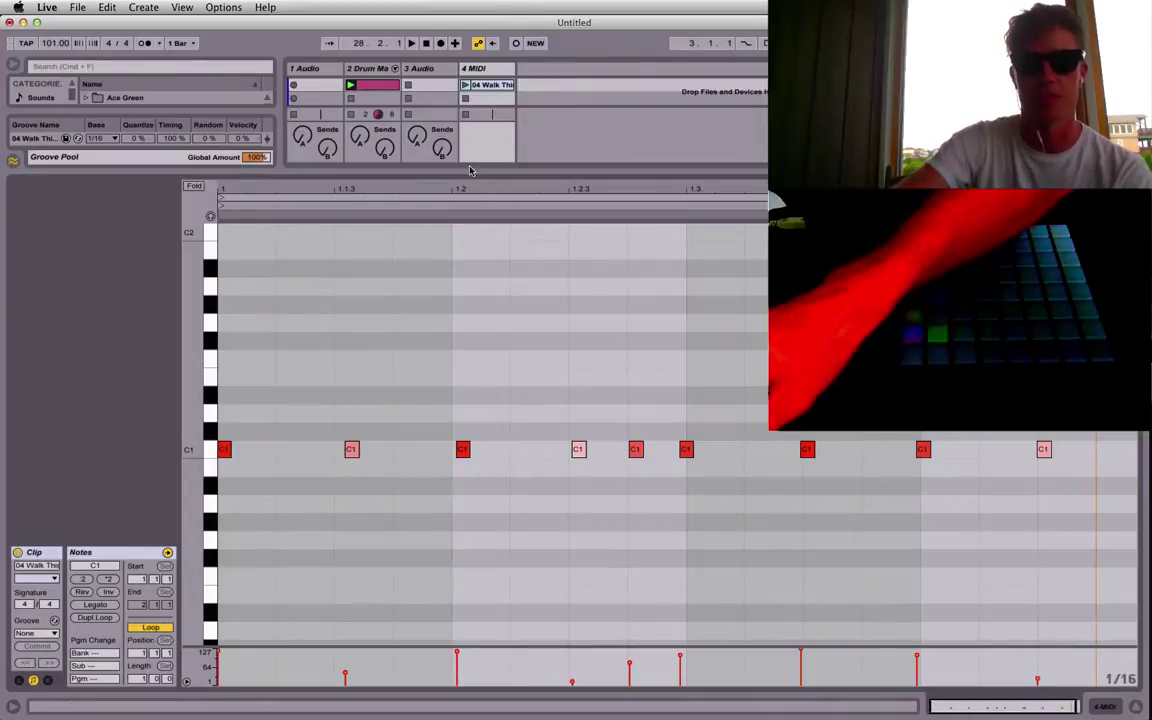
left_click_drag(473, 181, 527, 451)
- Open the drum clip with the committed groove and view its shifted cymbal, snare and kick notes
scroll(527, 531, "down", 3)
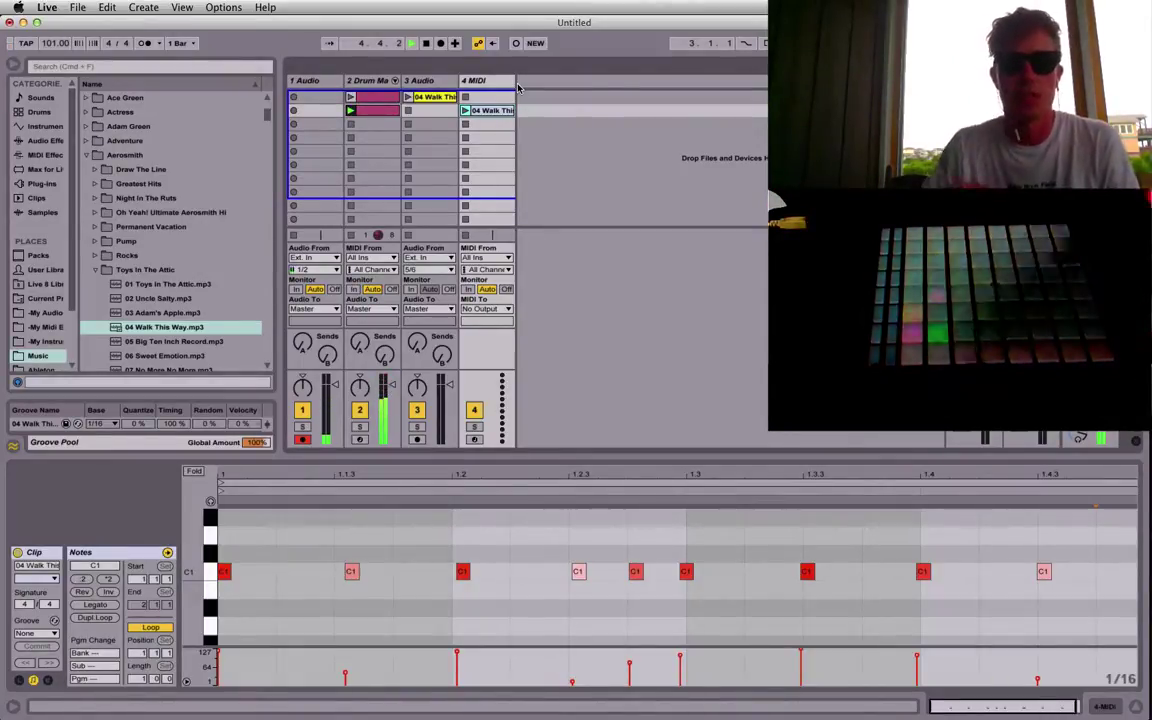
left_click(386, 112)
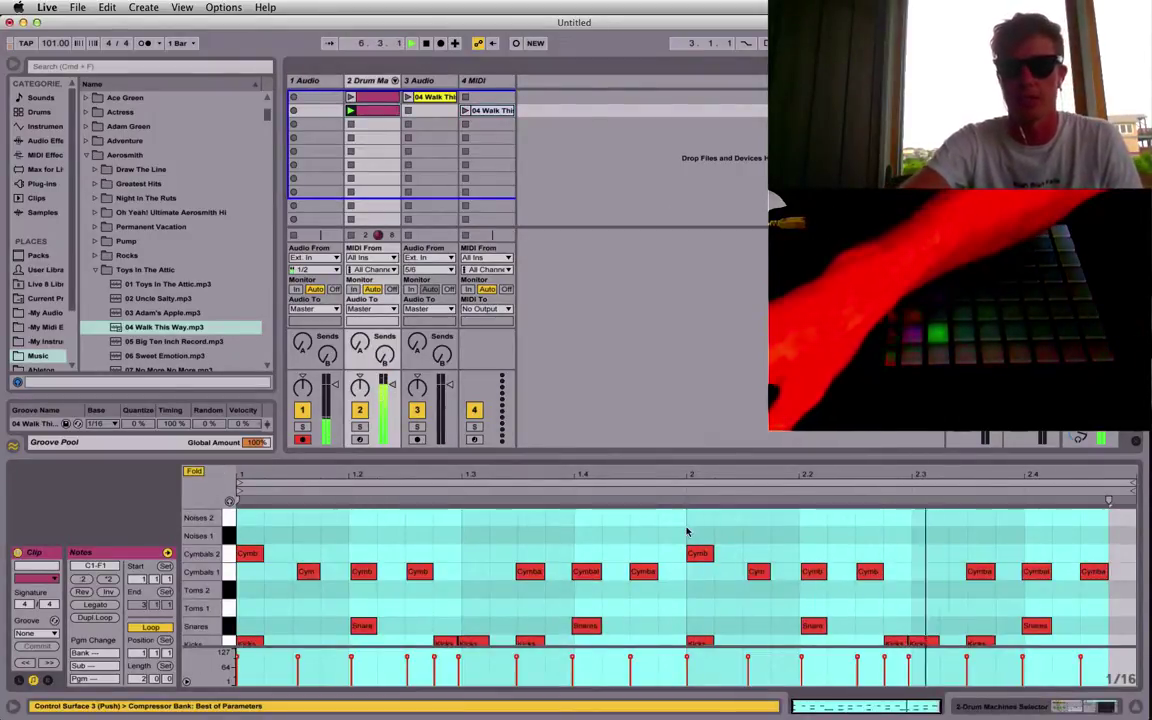
scroll(687, 531, "down", 1)
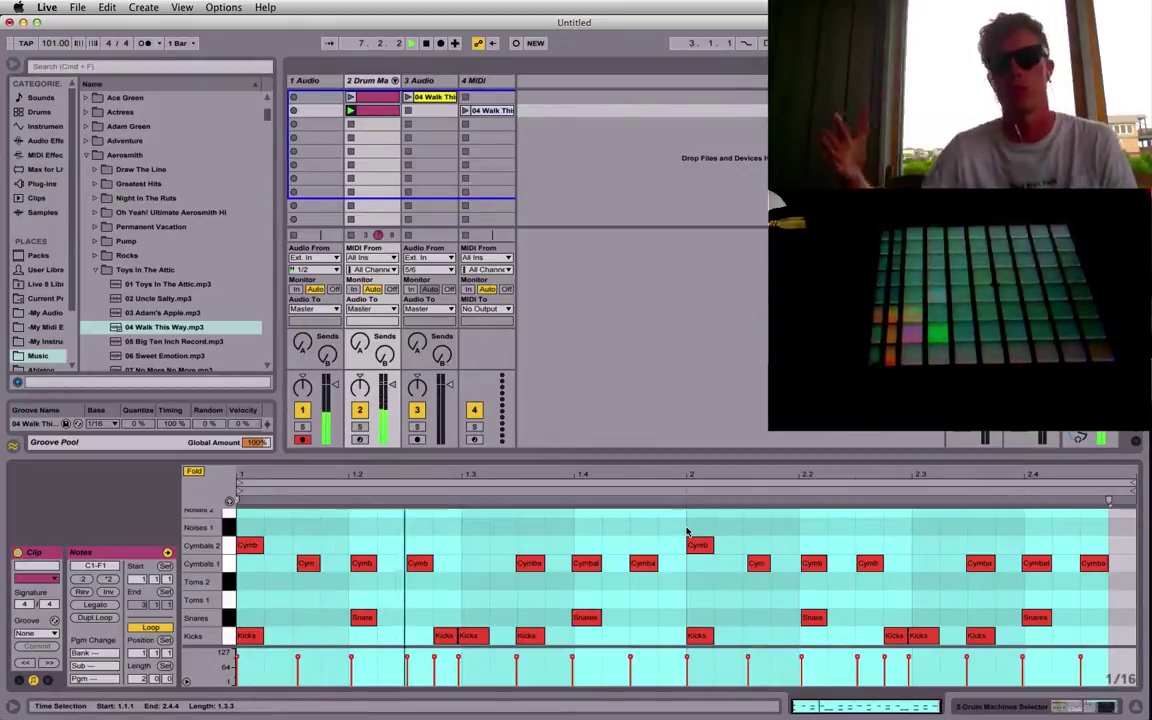